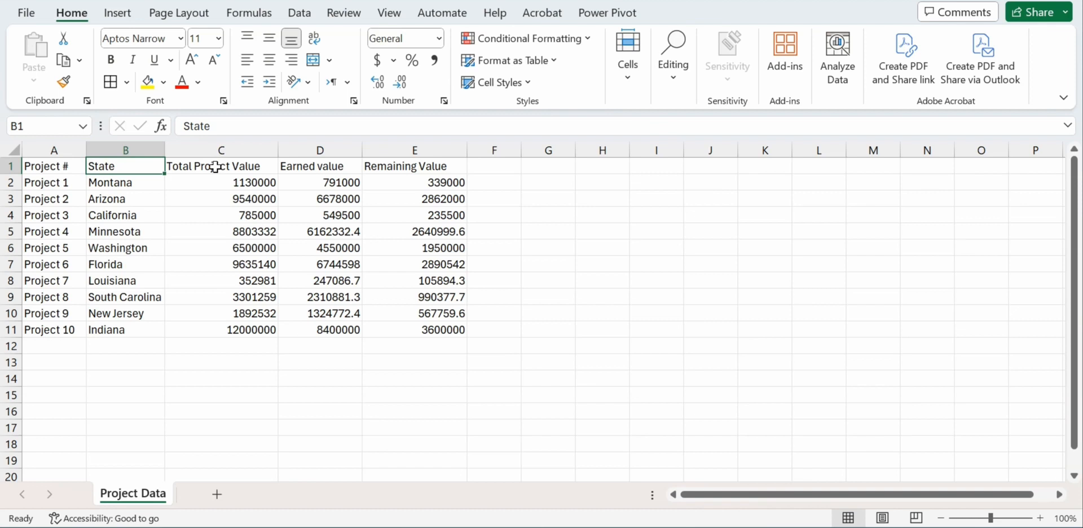
pyautogui.click(215, 167)
pyautogui.click(320, 167)
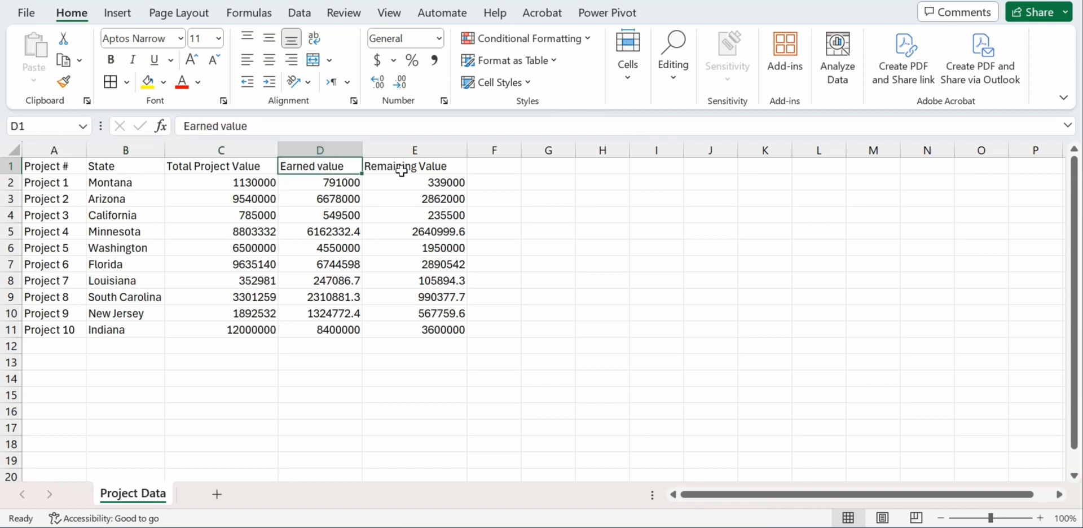
pyautogui.click(414, 167)
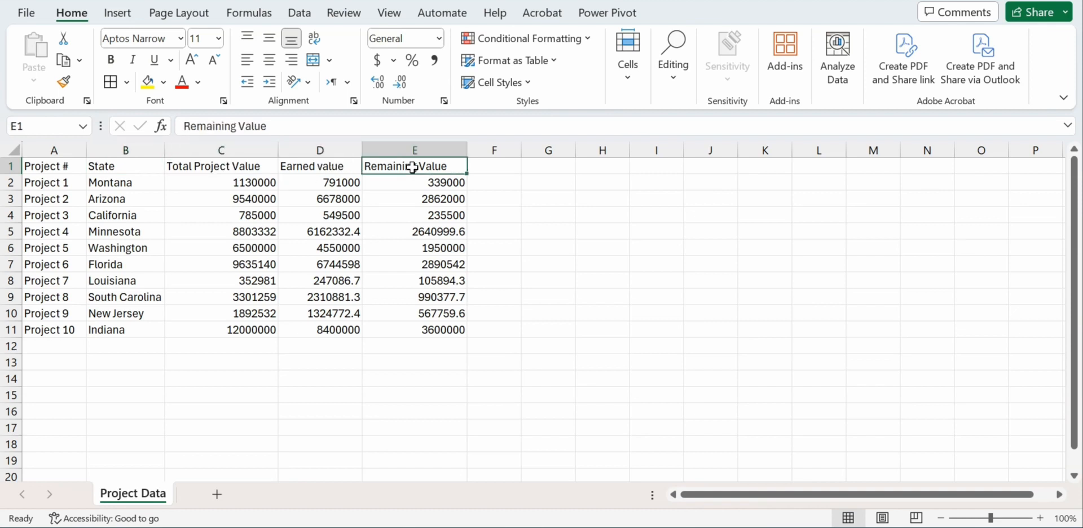
pyautogui.click(648, 249)
# - Convert the project data range A1:E11 into a table with headers
pyautogui.moveTo(48, 166); pyautogui.dragTo(426, 325)
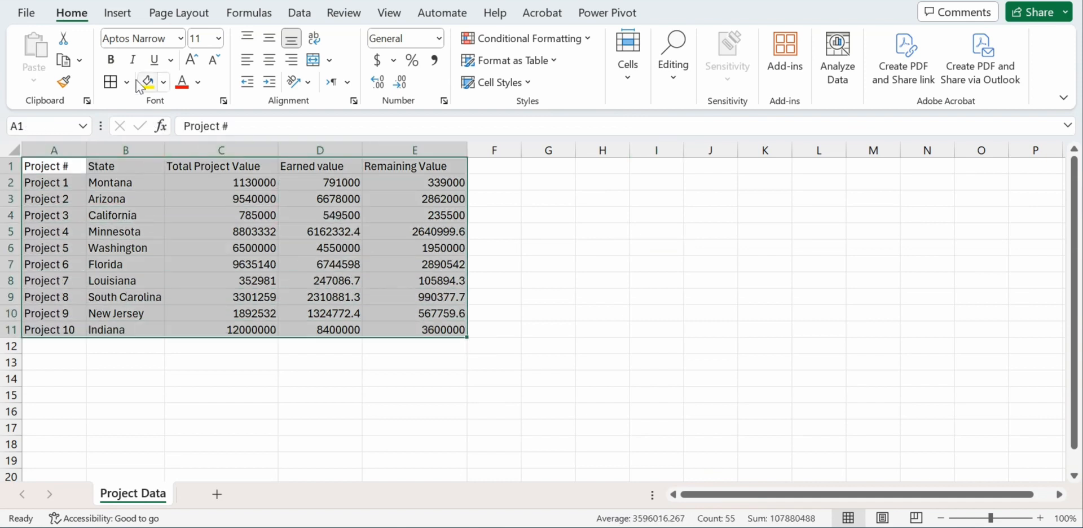
pyautogui.click(117, 13)
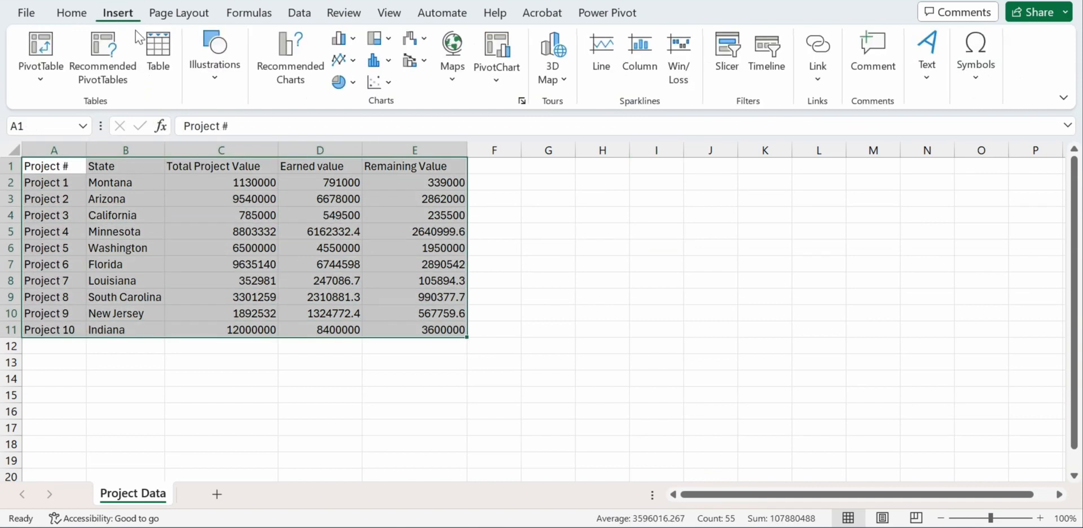
pyautogui.click(160, 54)
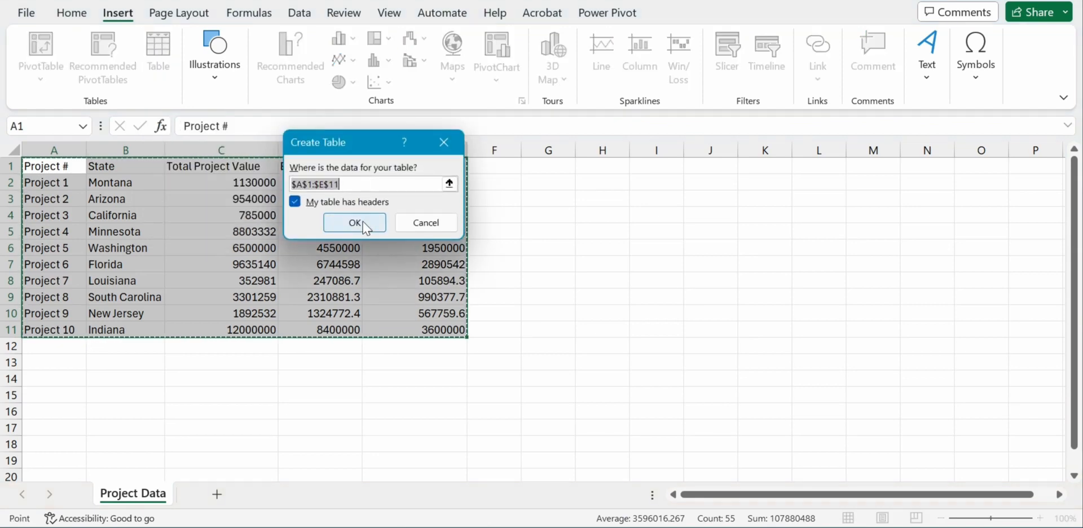
pyautogui.click(354, 223)
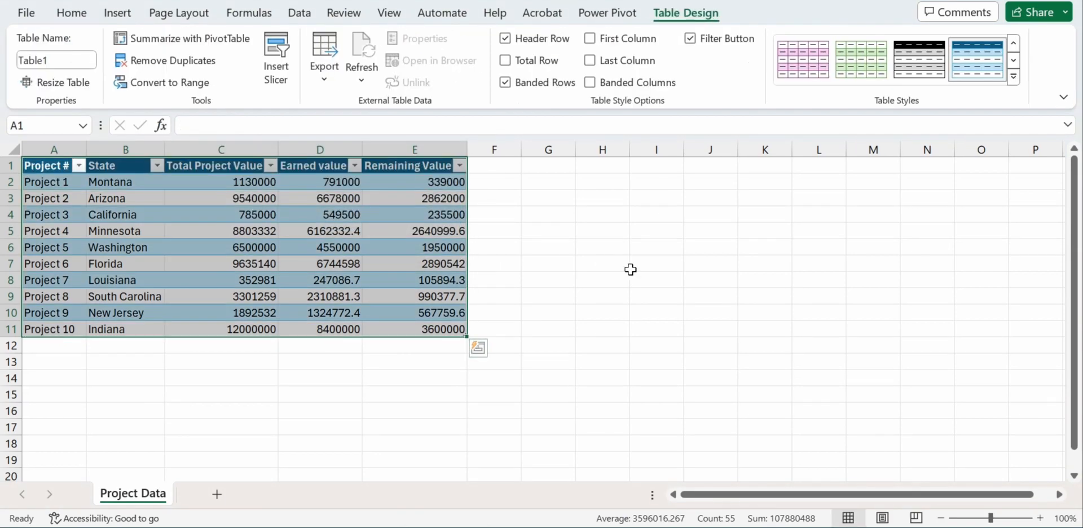
pyautogui.click(631, 270)
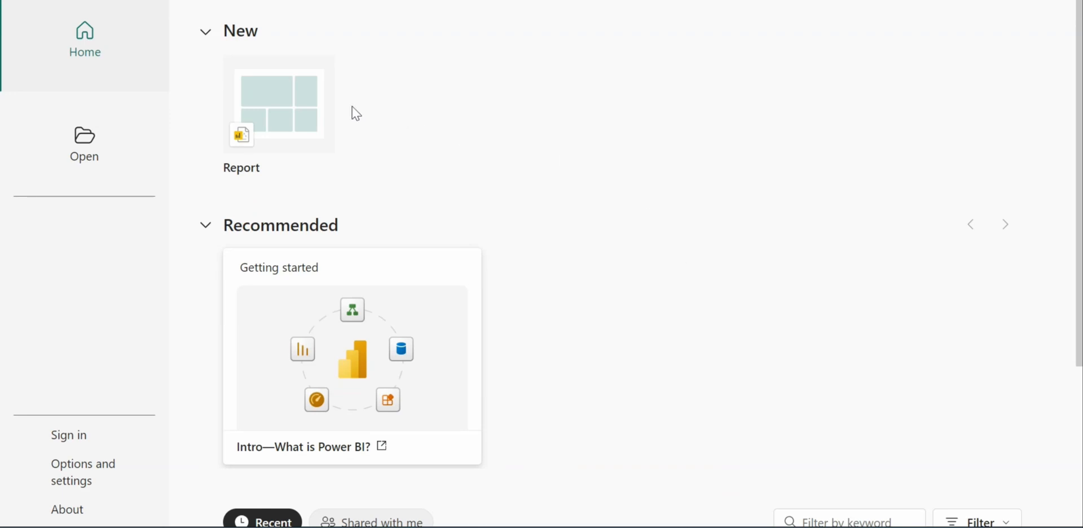
# - Switch to Power BI, import the Project Data sheet of Project Data.xlsx into a new report through Power Query, and apply the query
pyautogui.click(283, 97)
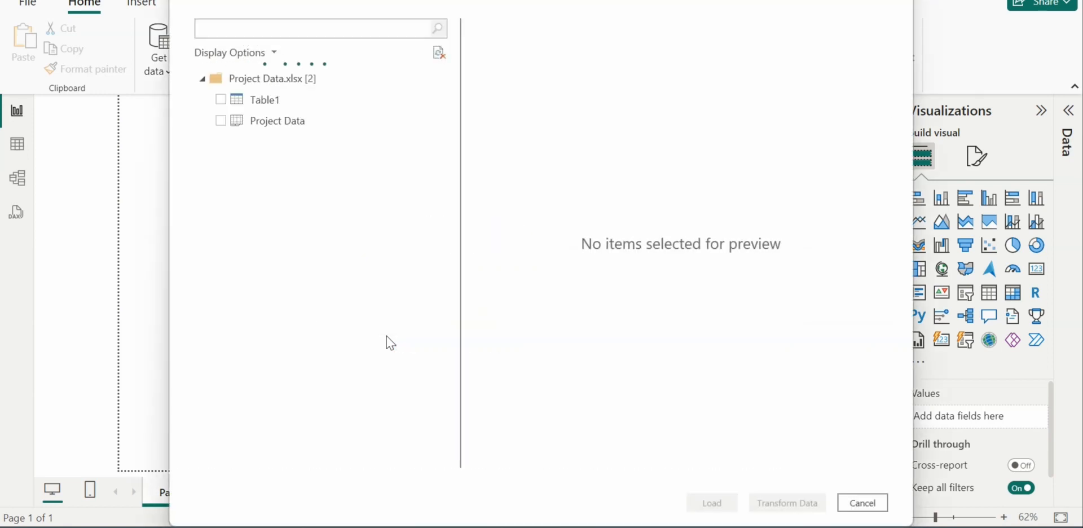
pyautogui.click(220, 120)
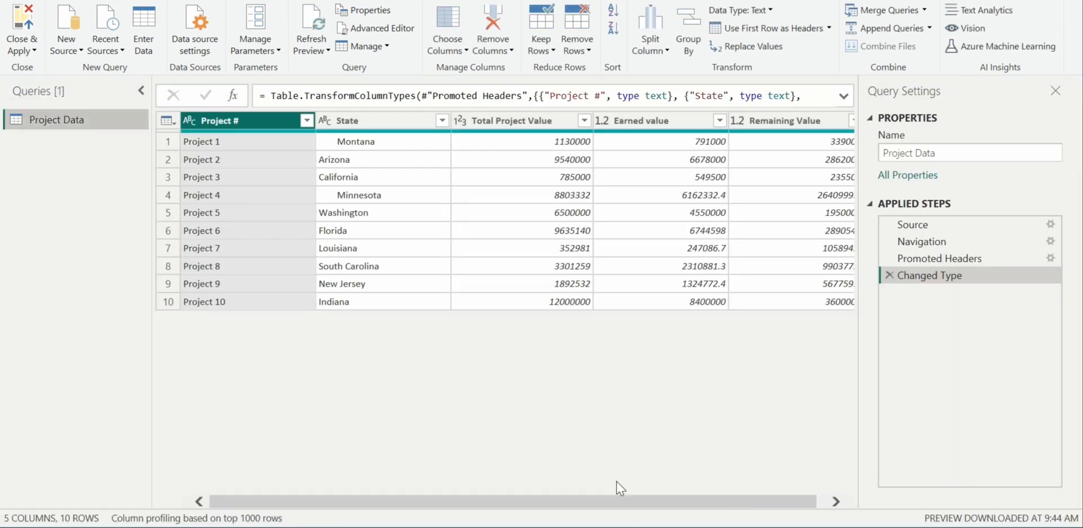
pyautogui.click(33, 50)
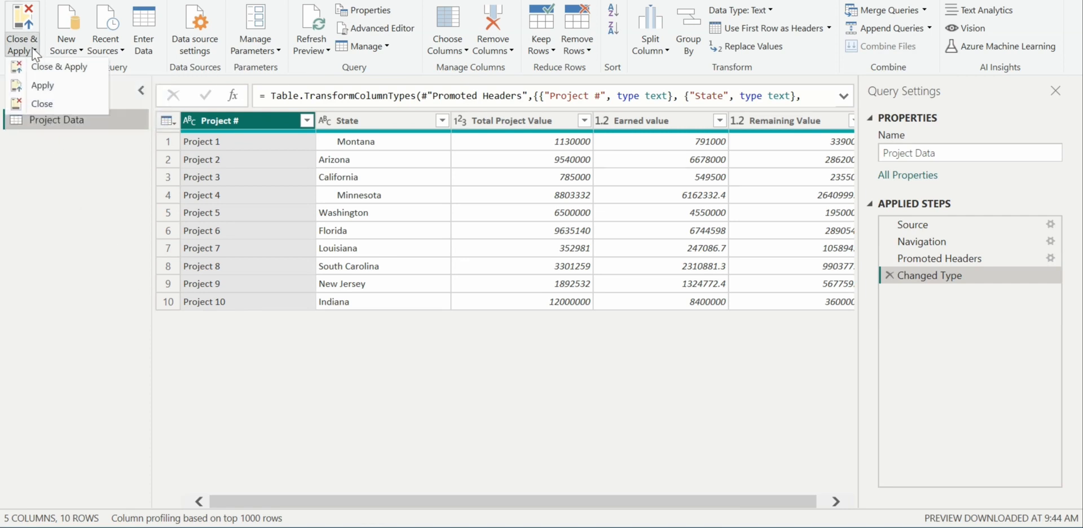
pyautogui.click(61, 67)
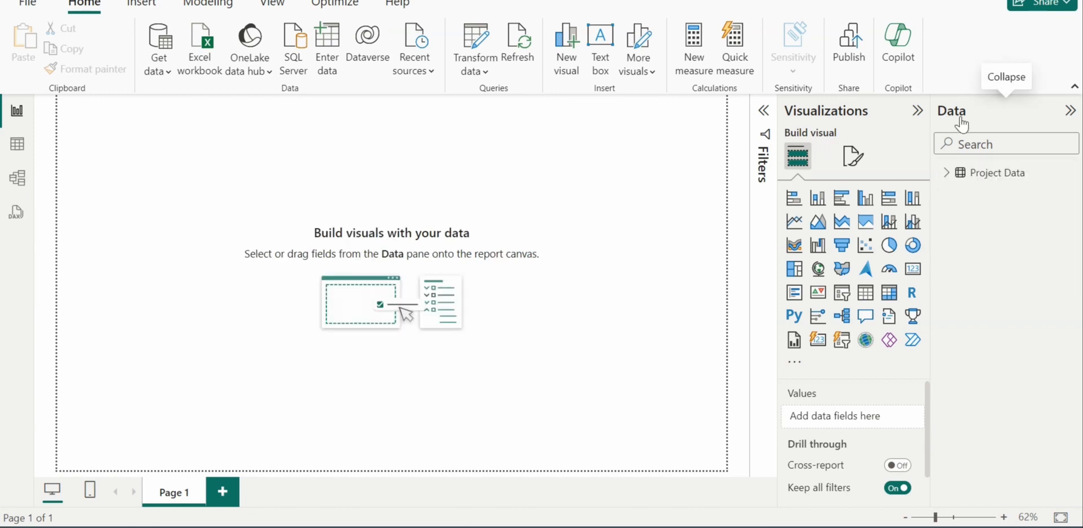
# - Create a table visual from the Project # field of Project Data and show it in focus mode
pyautogui.click(949, 173)
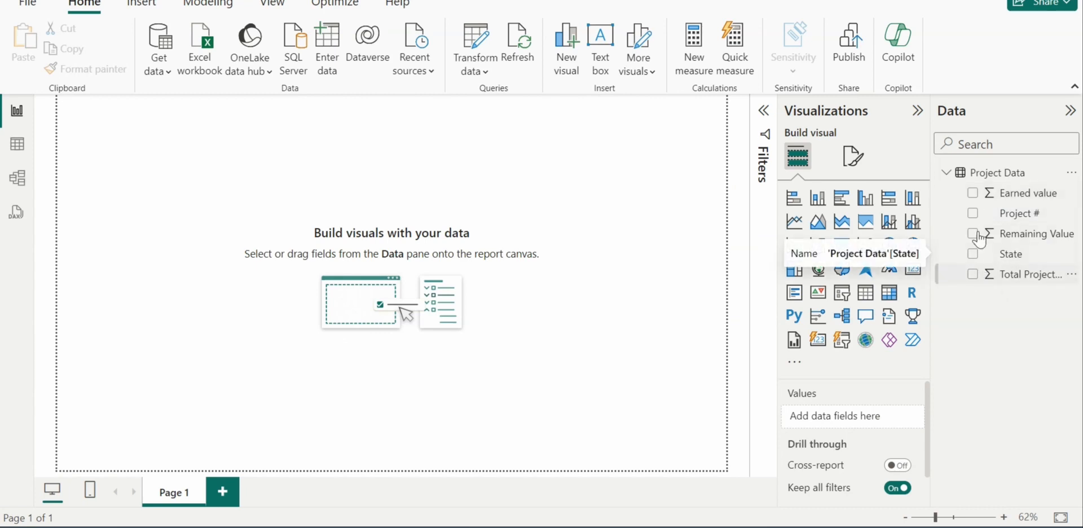
pyautogui.click(972, 215)
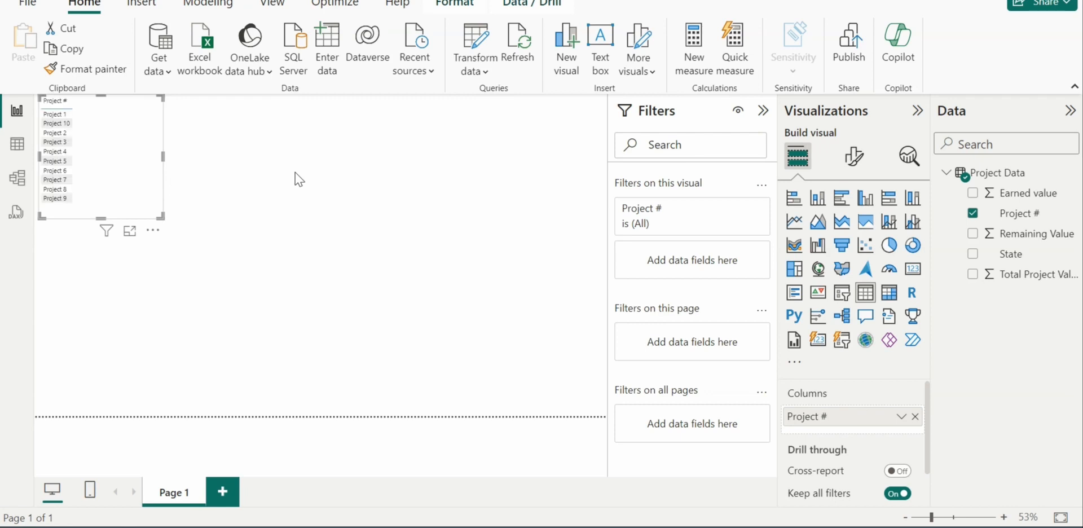
pyautogui.click(130, 233)
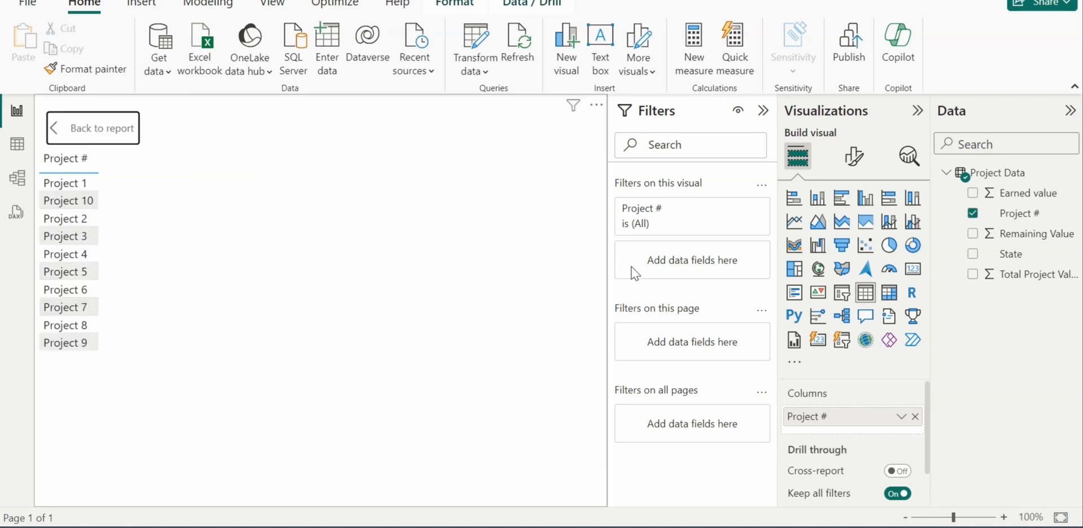
# - Add the State, Earned value, Remaining Value and Total Project Value fields to the table visual and collapse the filters
pyautogui.click(974, 255)
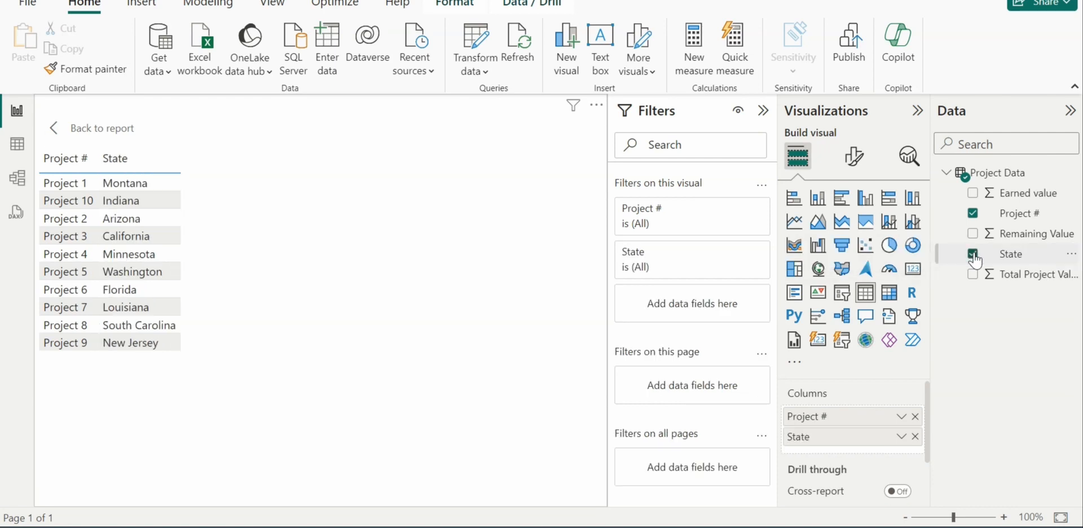
pyautogui.click(974, 194)
pyautogui.click(973, 234)
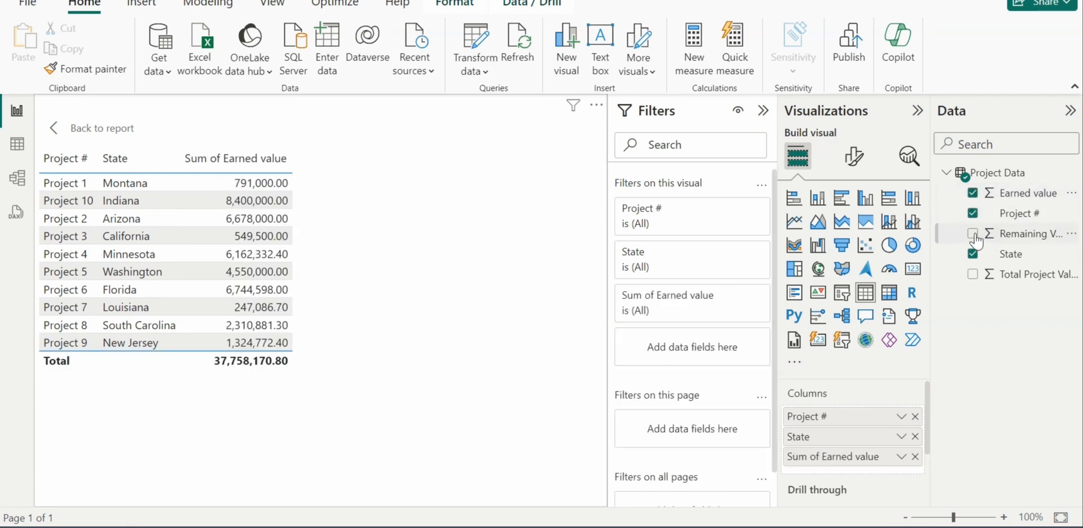
pyautogui.click(974, 275)
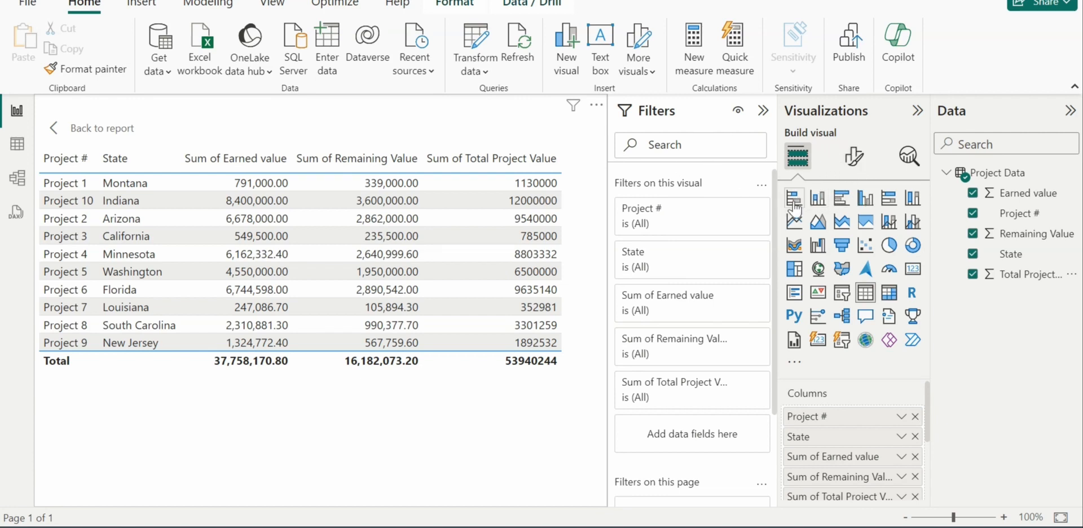
pyautogui.click(763, 110)
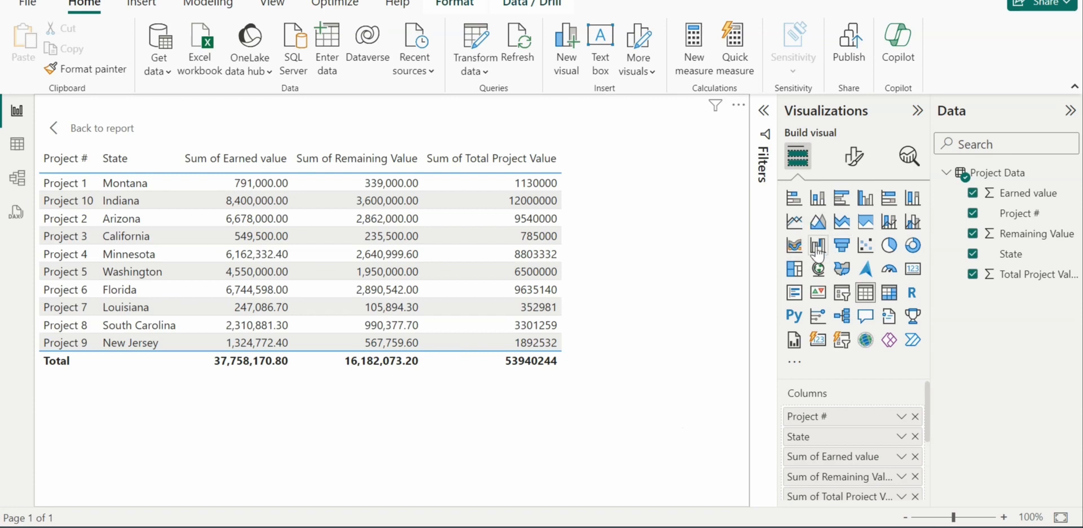
# - Try showing the visual as a stacked bar, stacked column, clustered bar, pie and donut chart
pyautogui.click(796, 203)
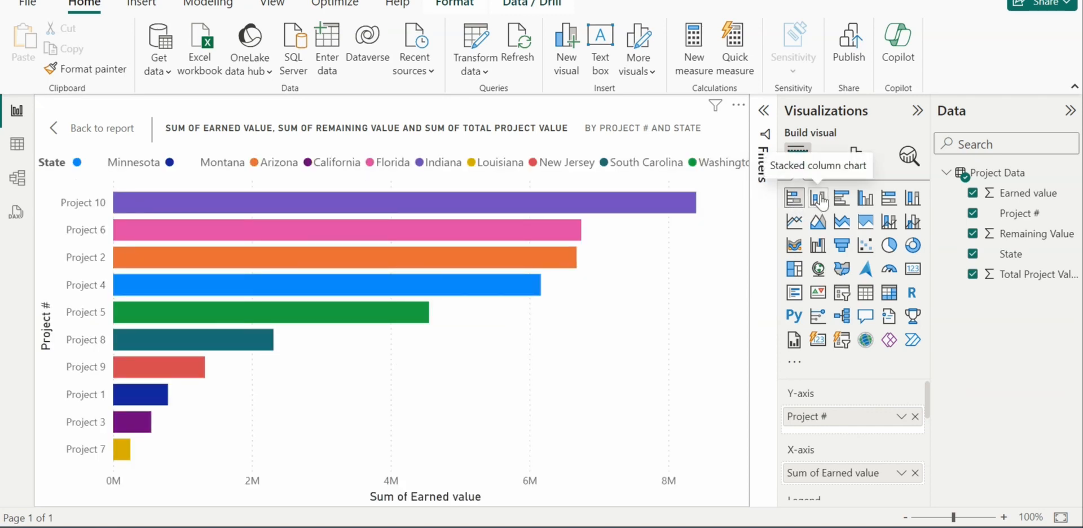
pyautogui.click(819, 198)
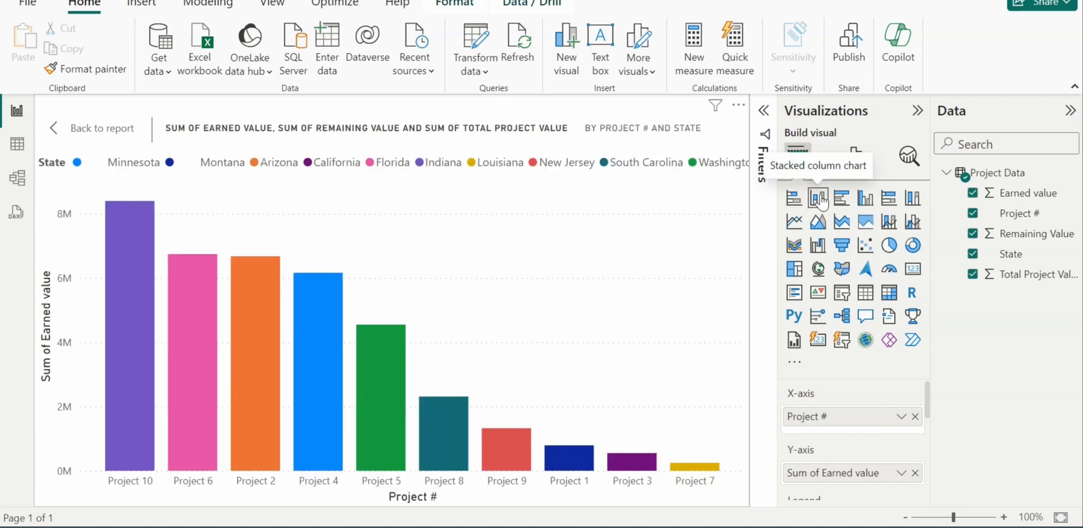
pyautogui.click(849, 200)
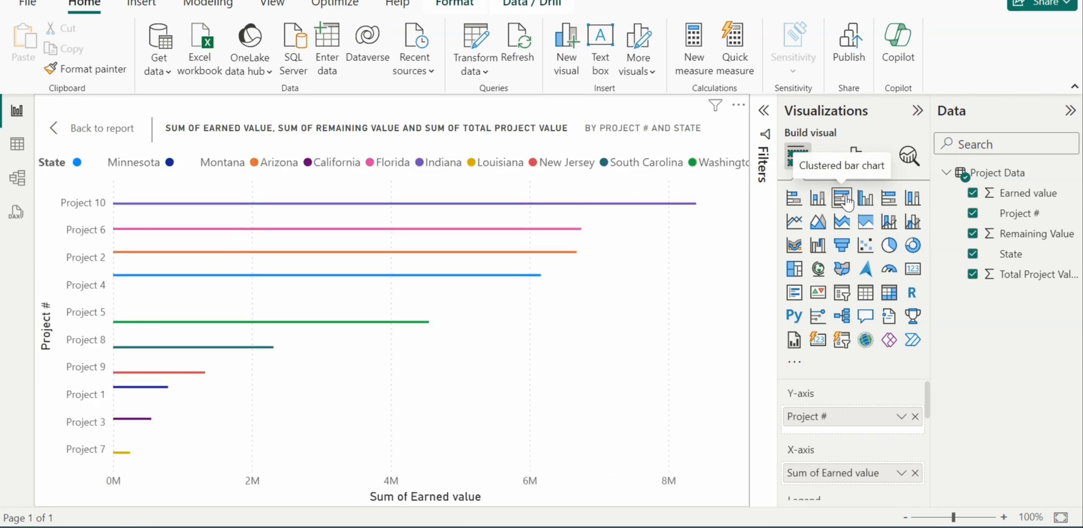
pyautogui.click(890, 247)
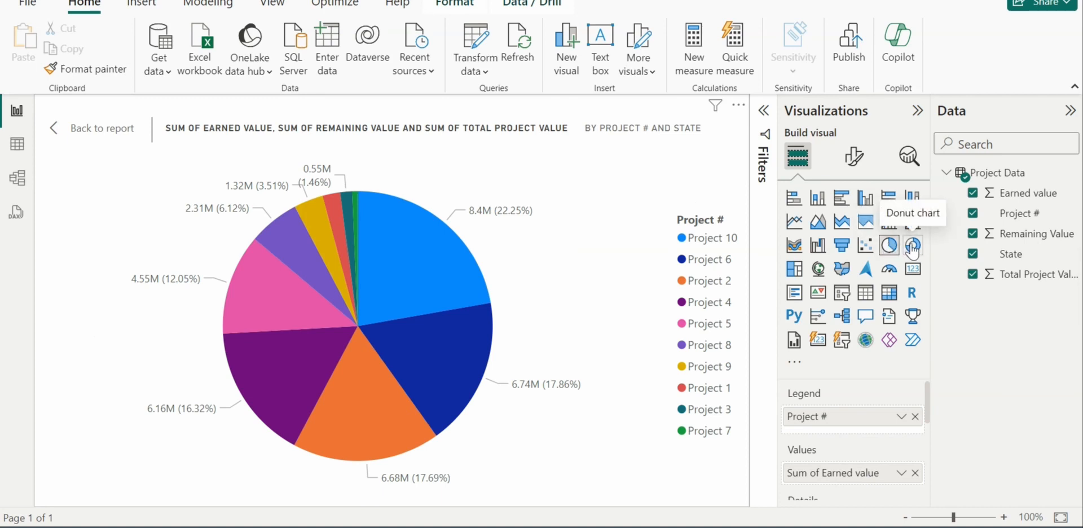
pyautogui.click(912, 246)
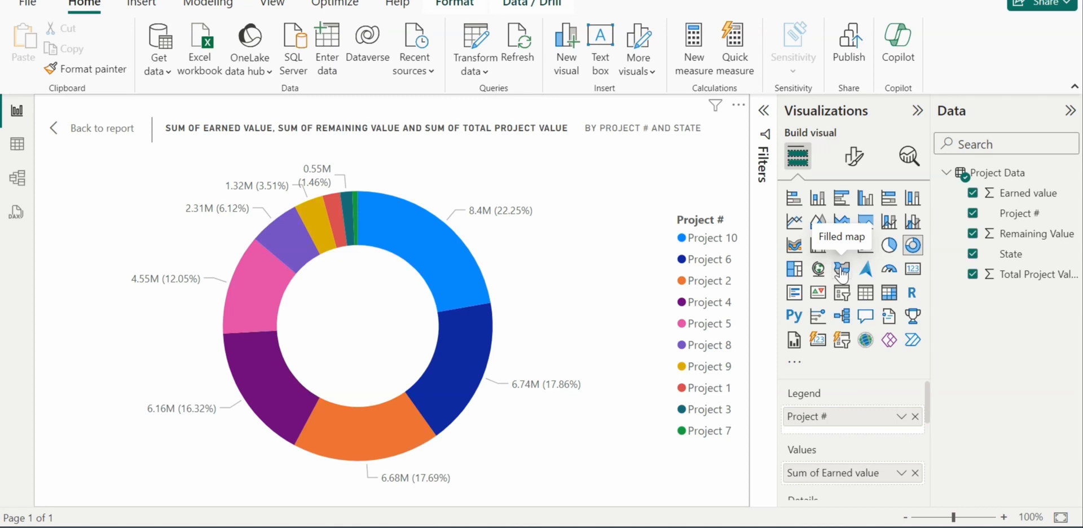
# - Change the visual to a filled map of the projects by state
pyautogui.click(842, 271)
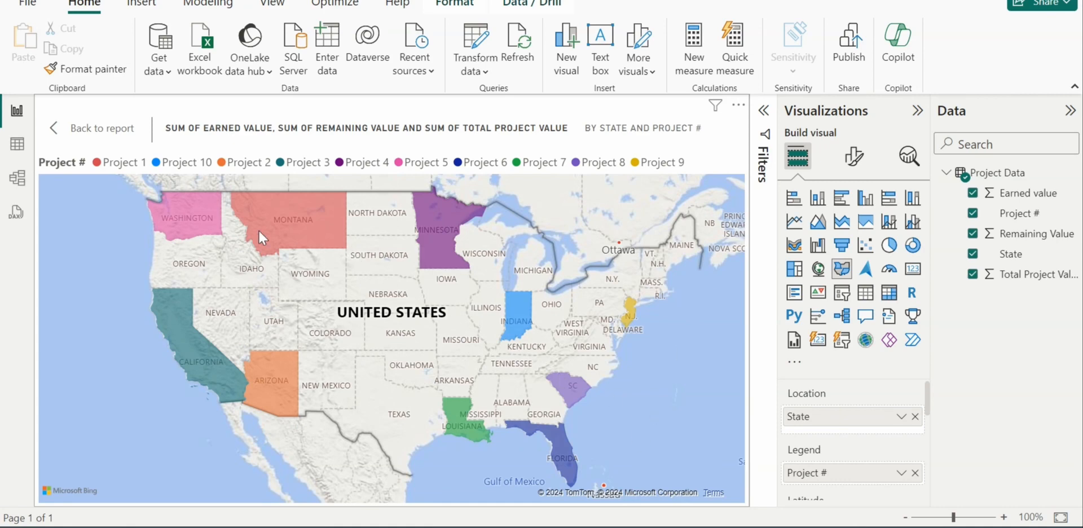
pyautogui.scroll(-1, 381, 292)
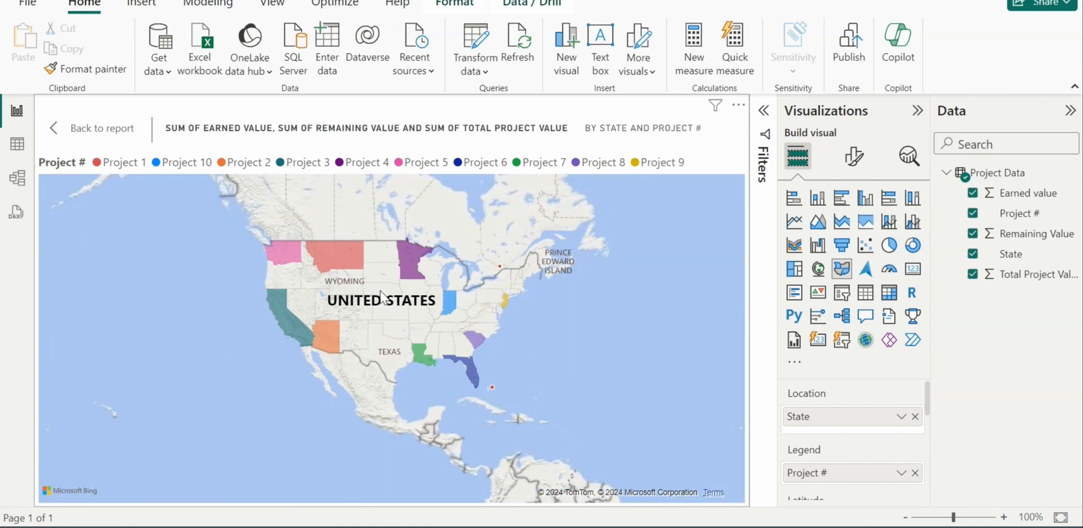
pyautogui.scroll(1, 442, 275)
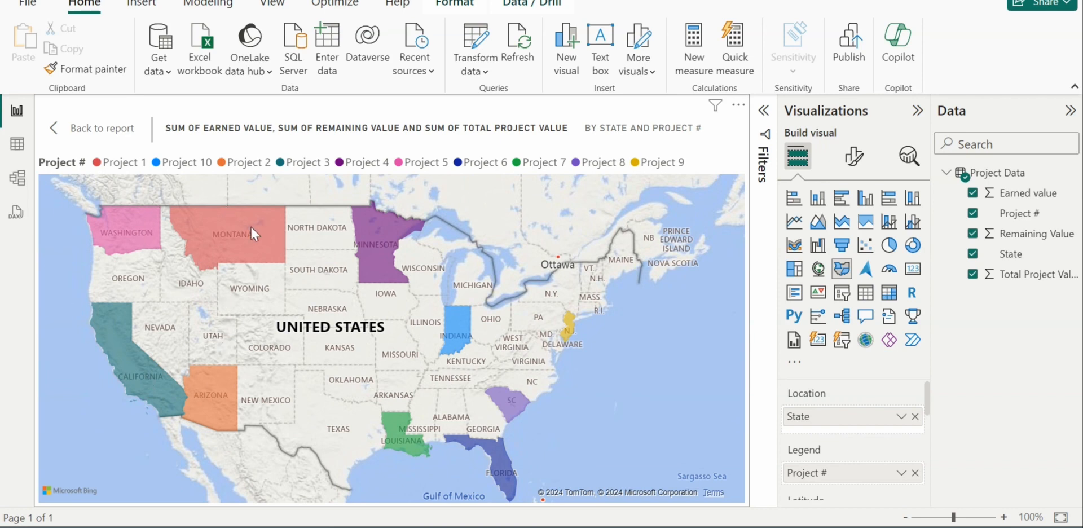
# - Inspect project details for states on the map, highlight South Carolina and Montana in turn, and clear the highlighting
pyautogui.moveTo(246, 226)
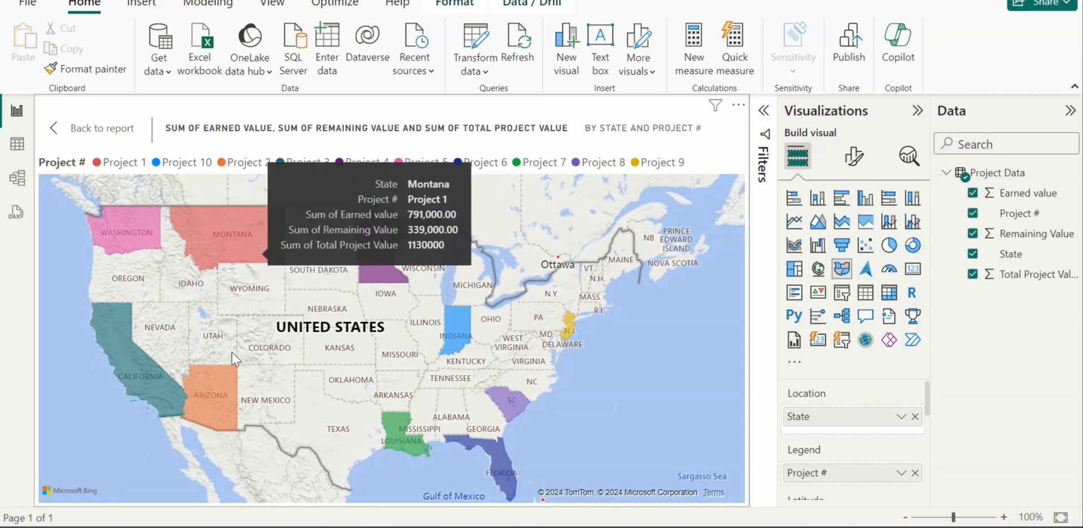
pyautogui.moveTo(218, 377)
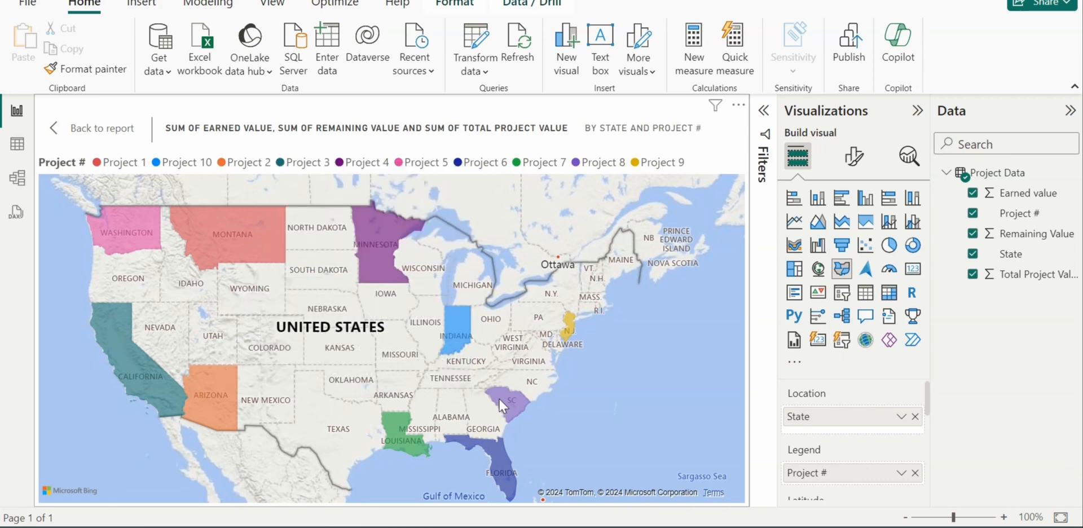
pyautogui.moveTo(499, 402)
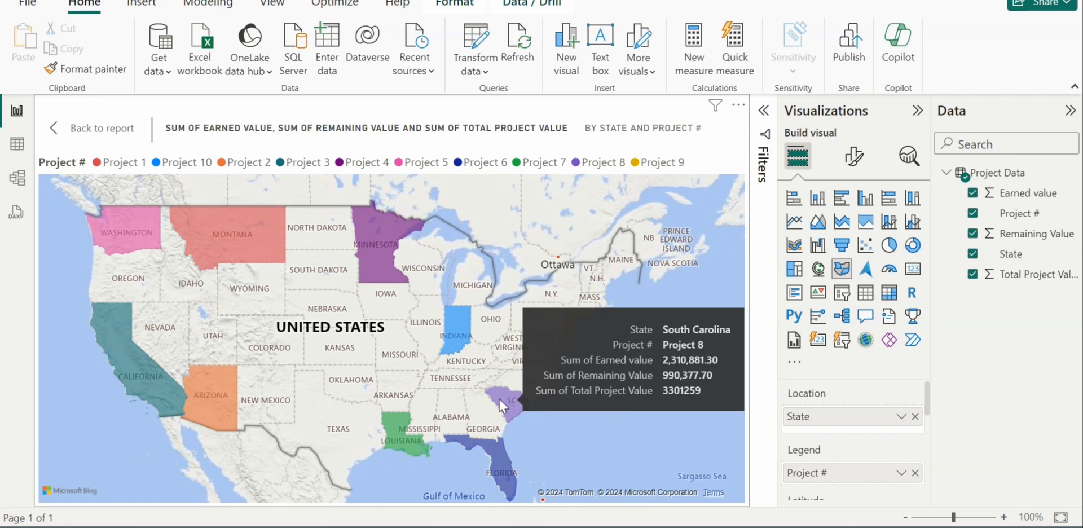
pyautogui.click(499, 398)
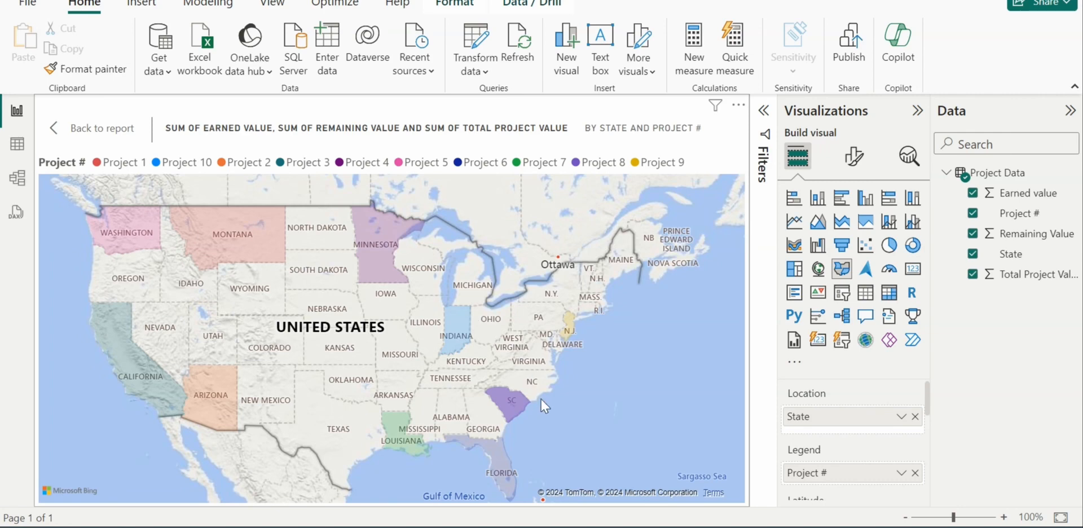
pyautogui.click(269, 245)
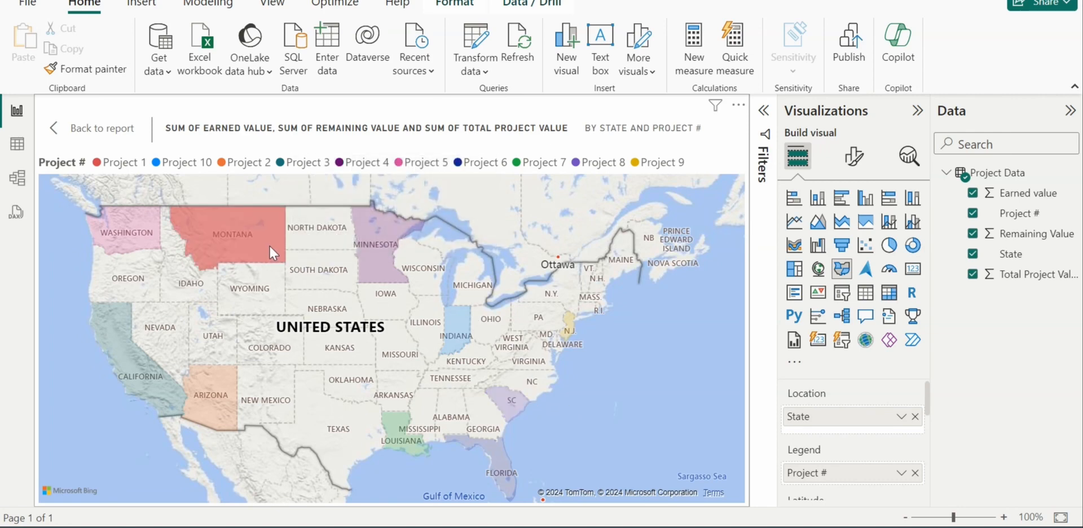
pyautogui.click(267, 242)
pyautogui.click(266, 243)
pyautogui.click(267, 243)
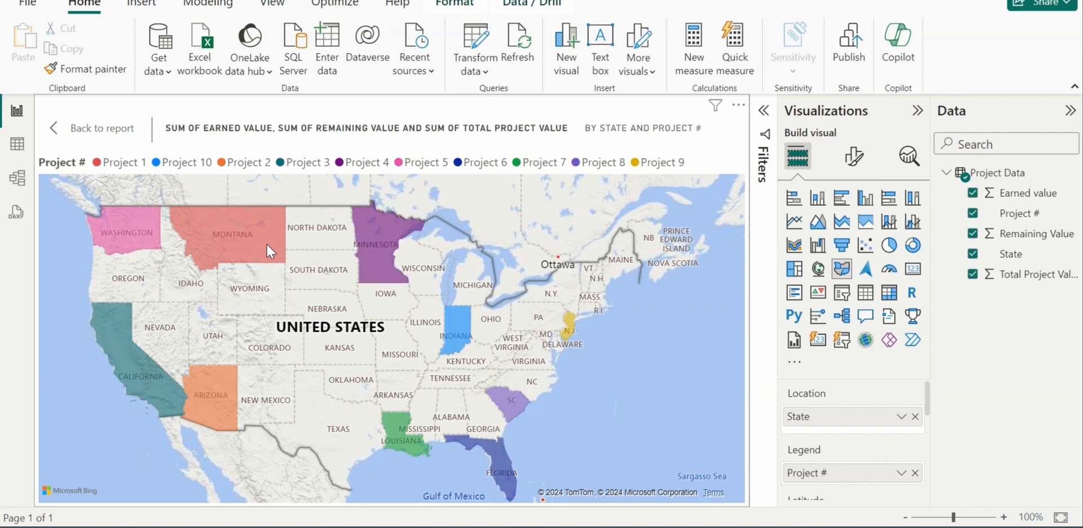